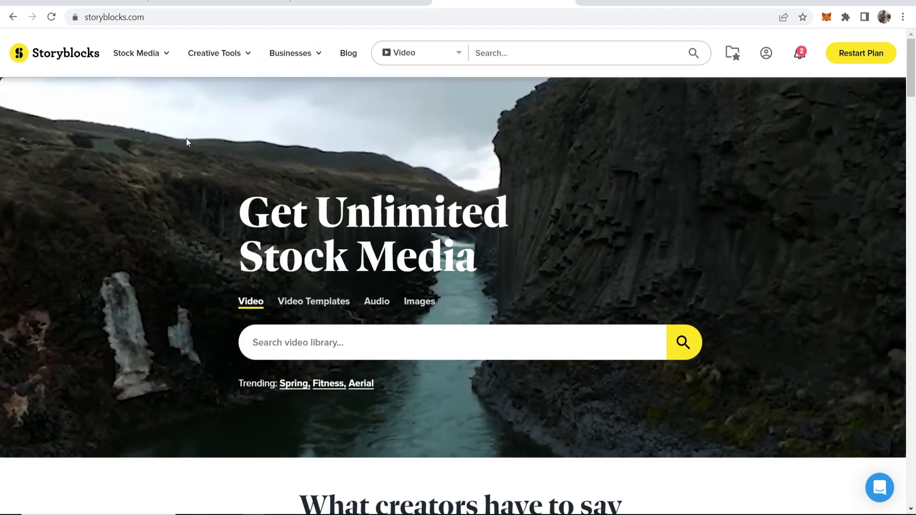
Open Storyblocks Maker from Creative Tools and scroll down to the format choices
mouse_move(211, 57)
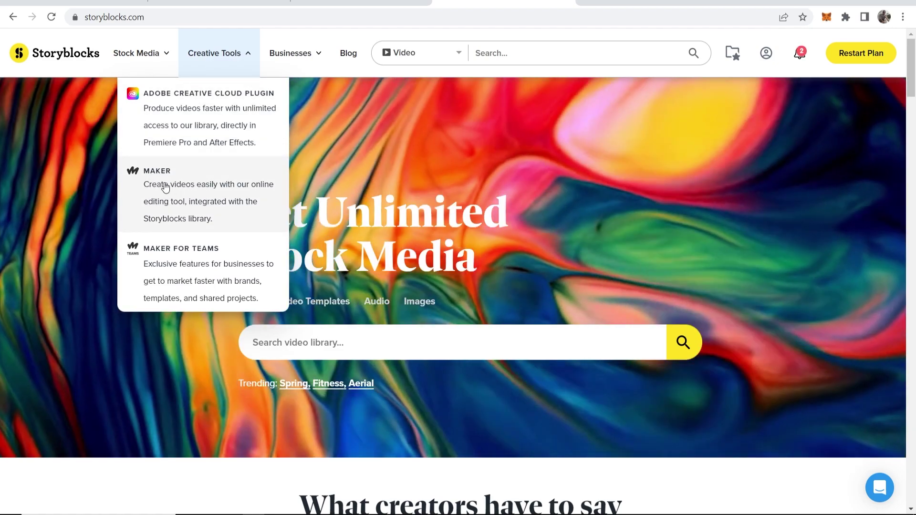
click(173, 189)
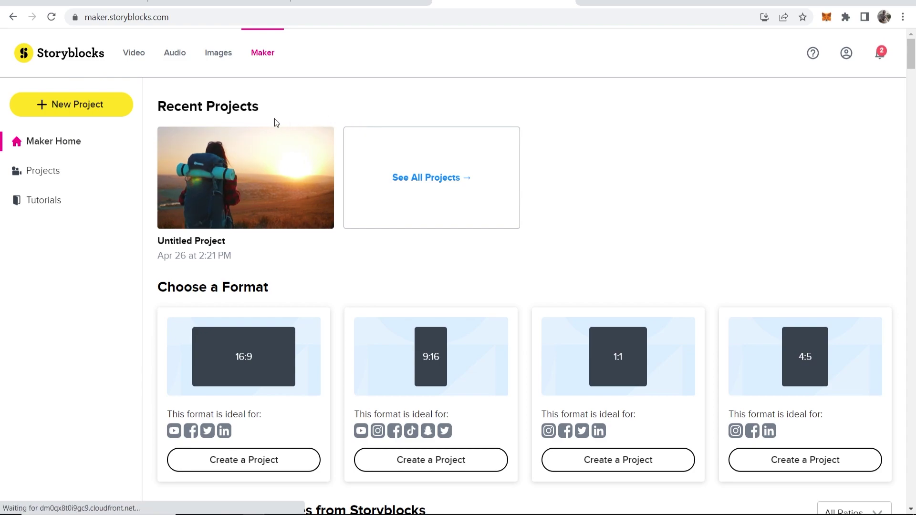
scroll(474, 273, down, 4)
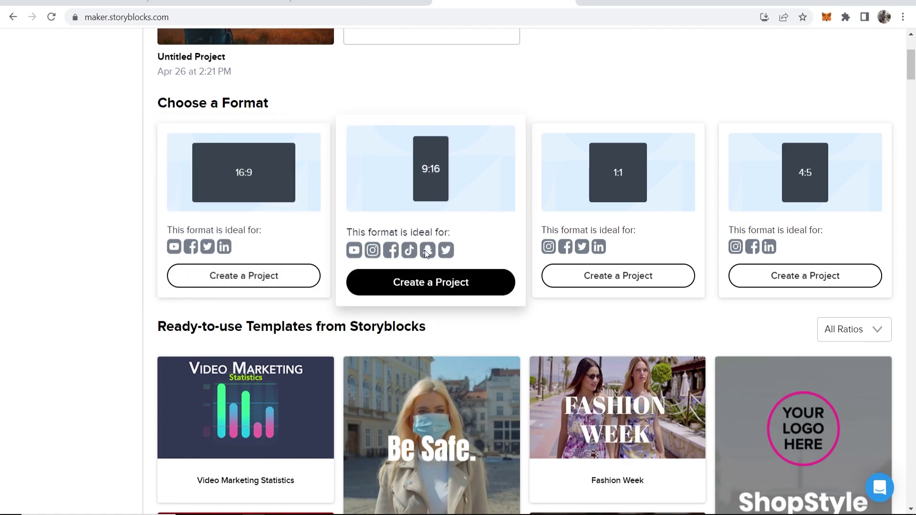
Create a 9:16 project, glance at its Styles, then switch to the Voicemaker tab
click(447, 285)
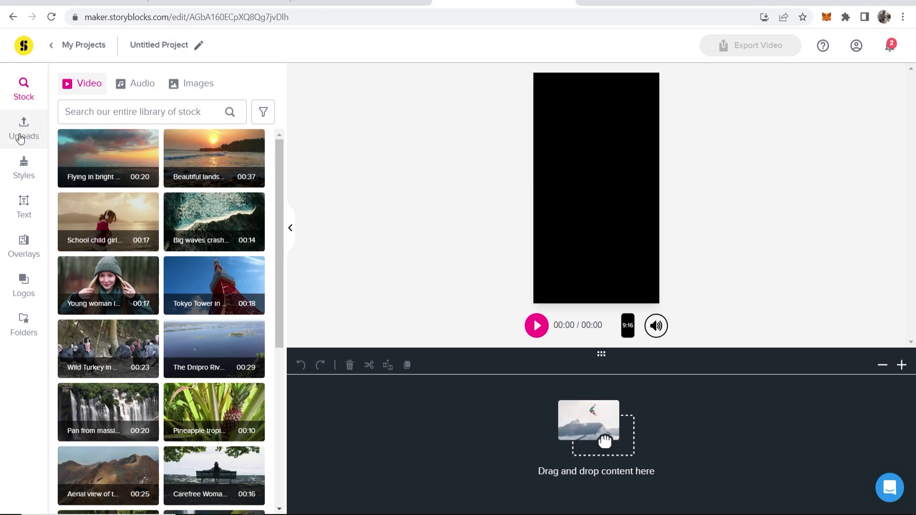
click(34, 166)
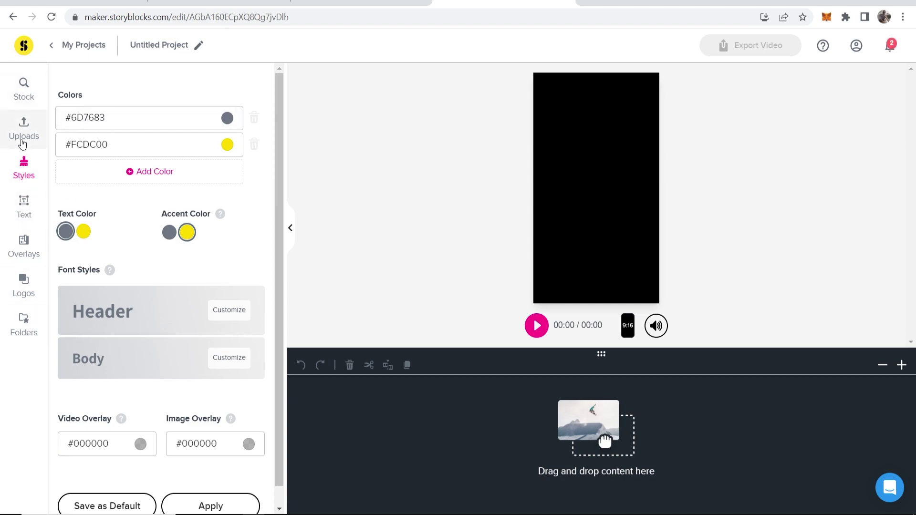
click(29, 97)
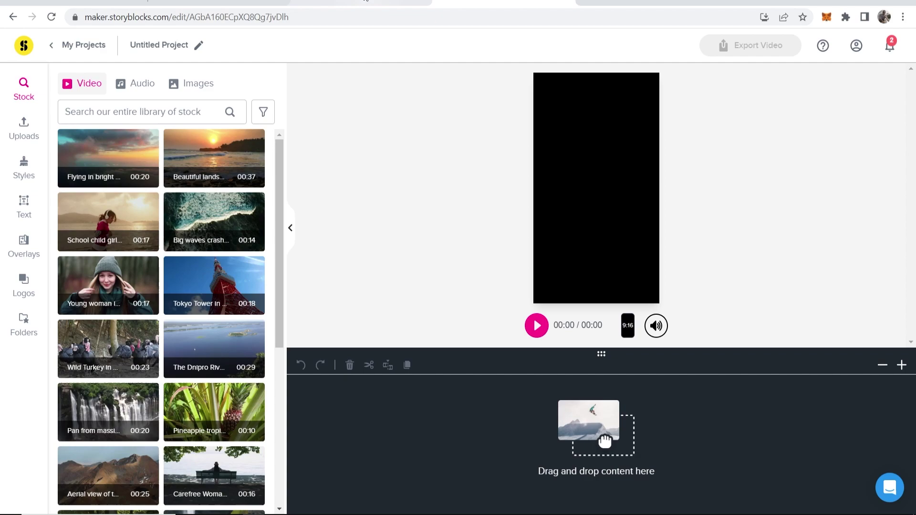
click(343, 1)
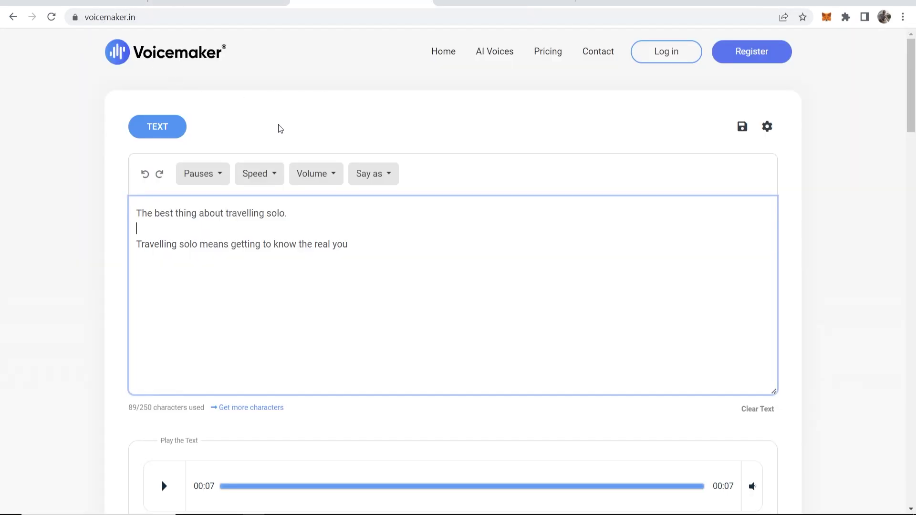
Review the travelling-solo voiceover script in Voicemaker, then return to the editor tab
scroll(480, 292, down, 3)
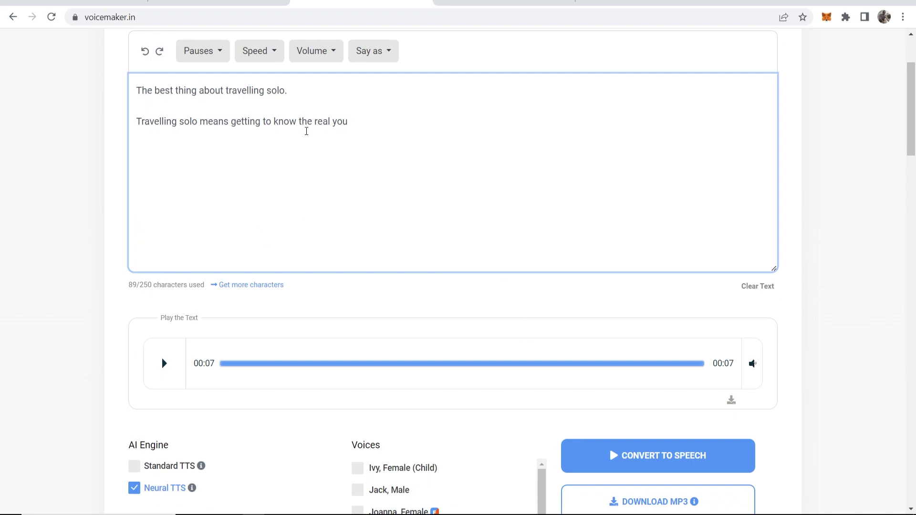
scroll(306, 131, down, 1)
scroll(643, 401, up, 2)
key(ctrl+Tab)
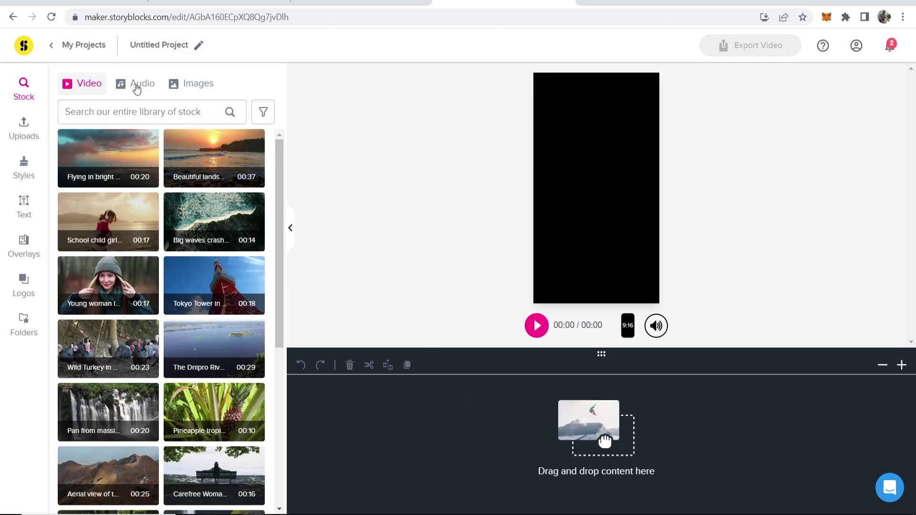
Upload the voicemaker MP3 from Downloads into the project's Uploads media
click(157, 91)
click(30, 134)
click(143, 135)
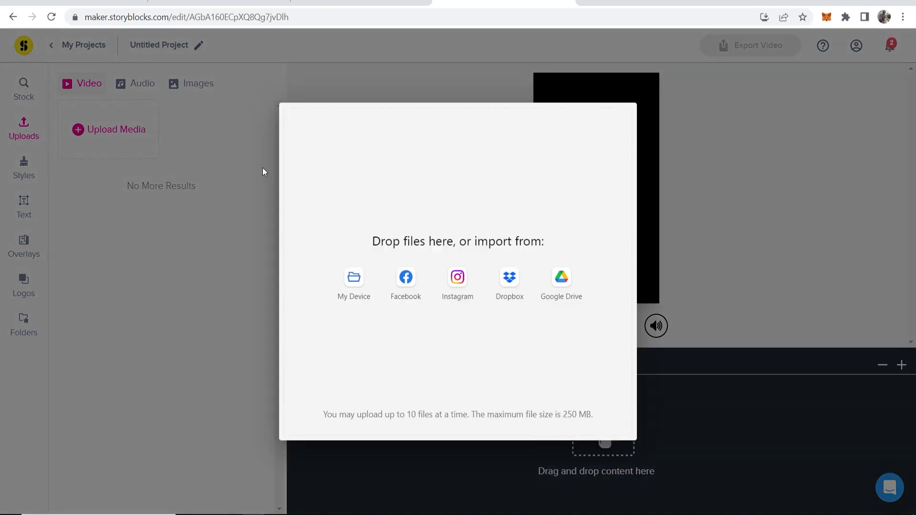
click(352, 292)
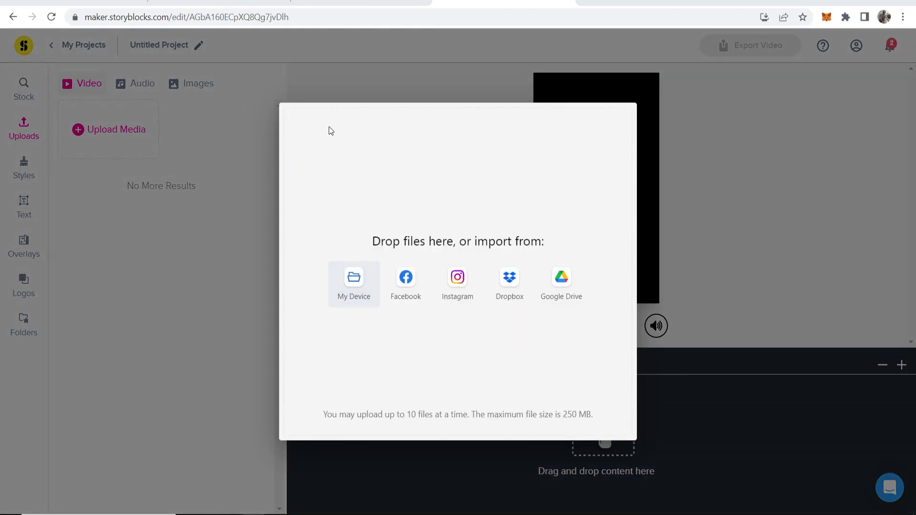
click(177, 103)
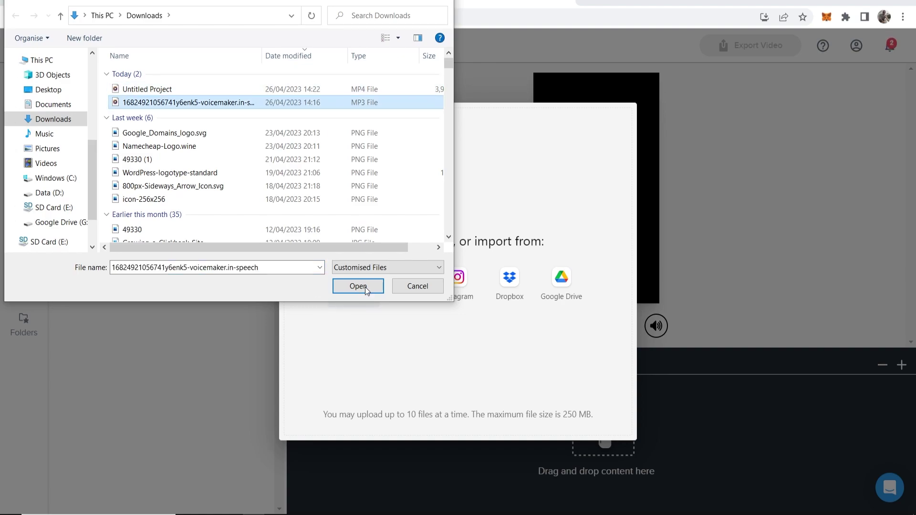
click(358, 286)
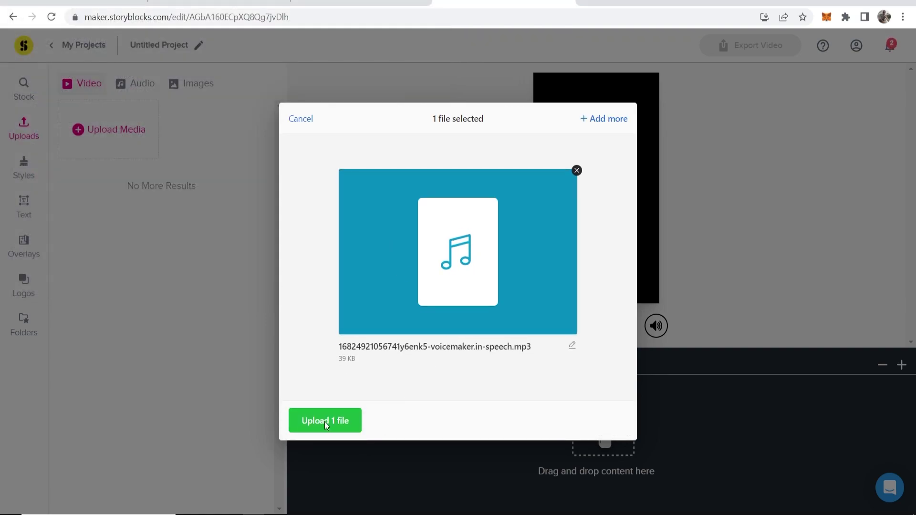
click(326, 422)
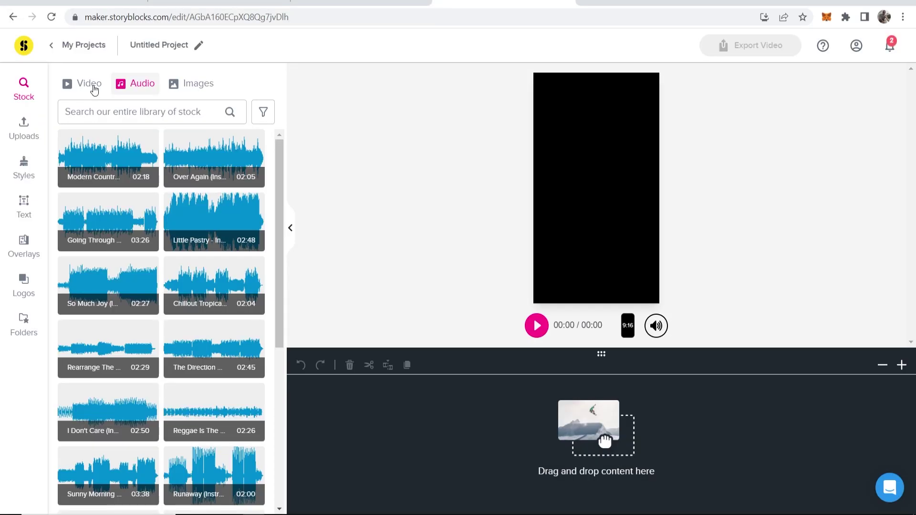
Drag the uploaded voiceover MP3 onto the timeline and preview it up to two seconds
click(26, 131)
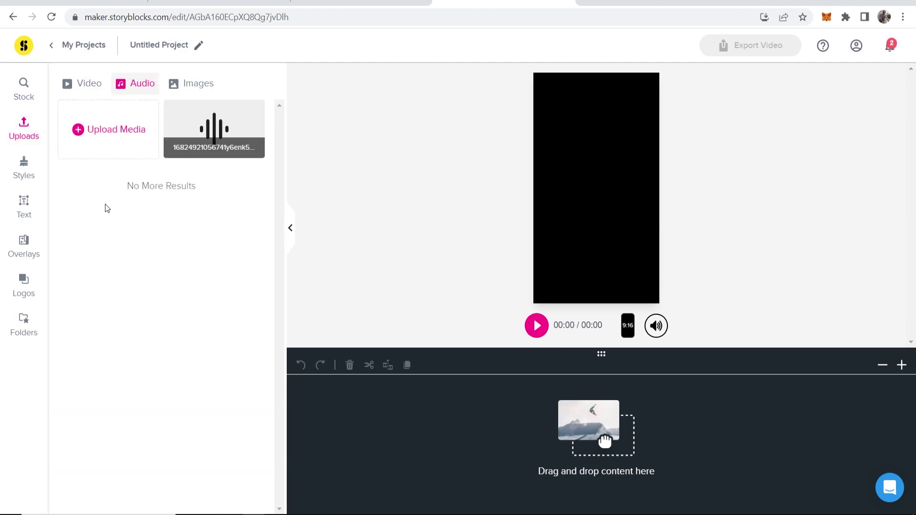
mouse_move(209, 138)
drag(204, 133, 490, 421)
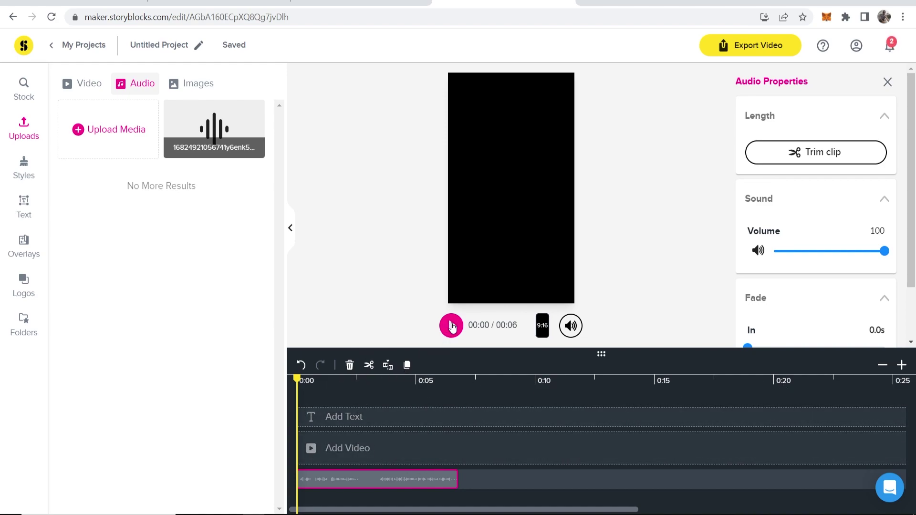
click(451, 327)
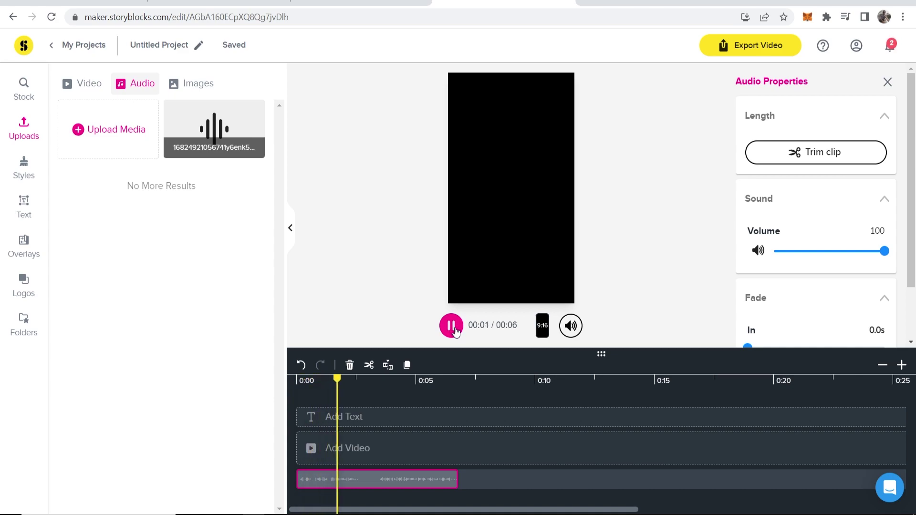
click(452, 326)
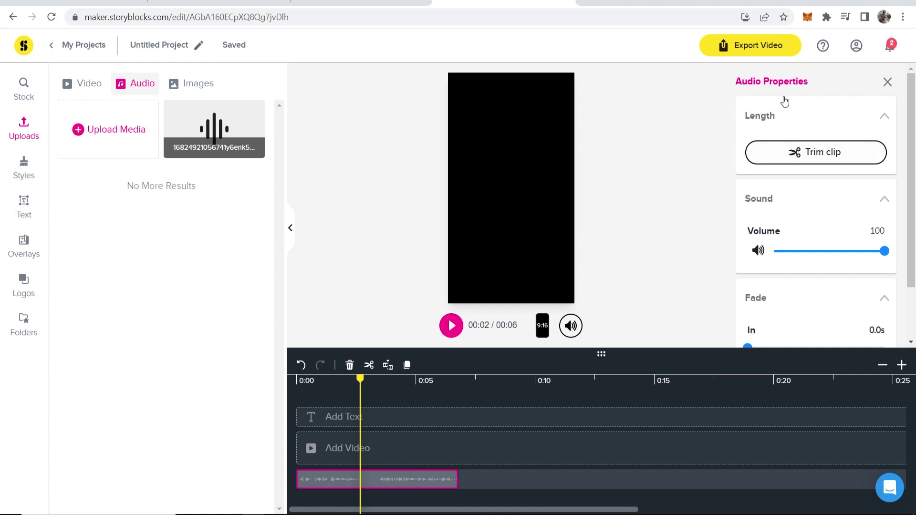
Give the voiceover a 0.8s fade-in and a 1.2s fade-out
scroll(830, 191, down, 2)
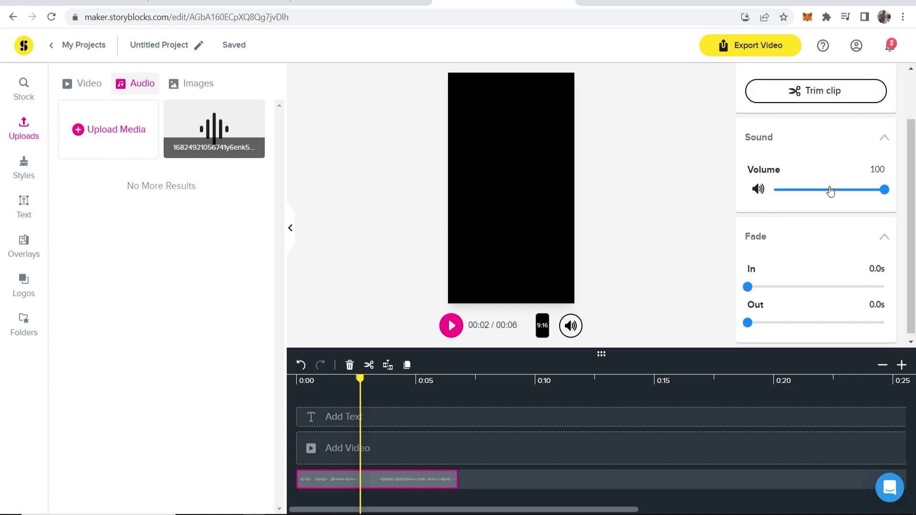
drag(761, 289, 784, 288)
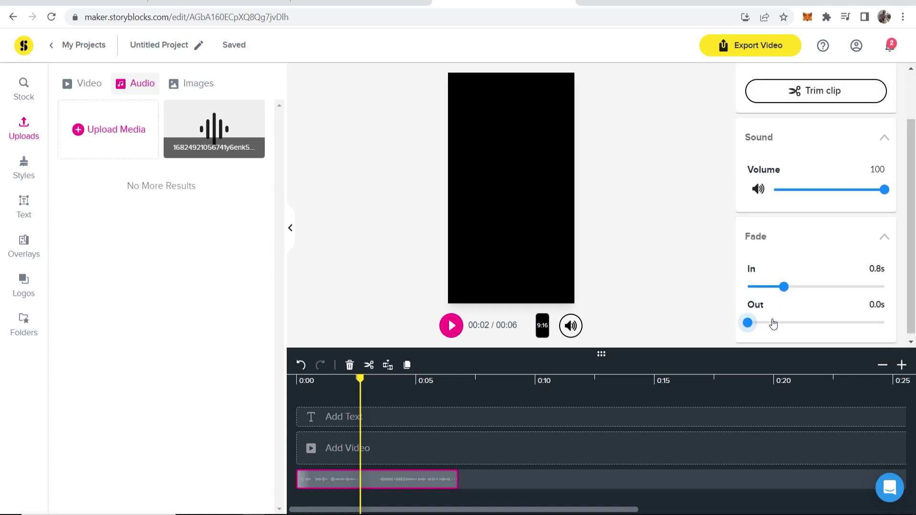
drag(749, 323, 803, 323)
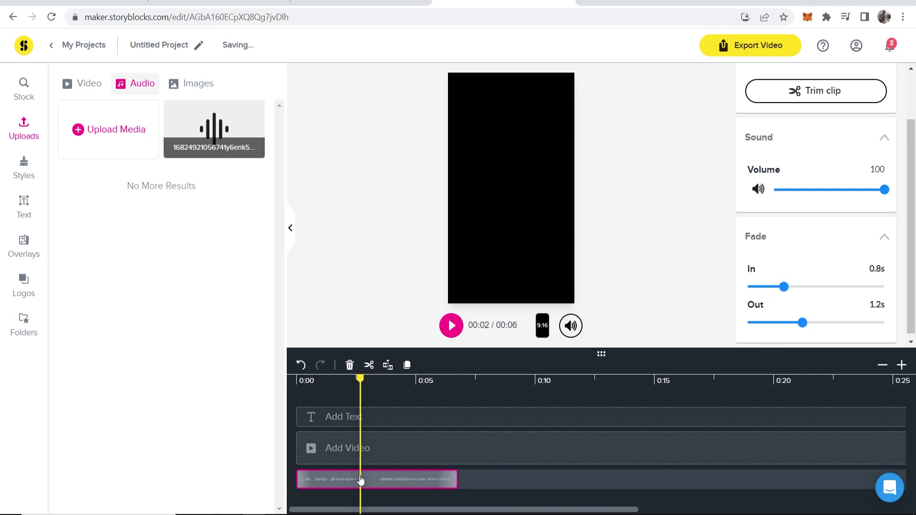
Split the voiceover just after two seconds and shorten the second piece's end
mouse_move(361, 378)
mouse_down()
mouse_move(374, 378)
mouse_move(363, 378)
mouse_up()
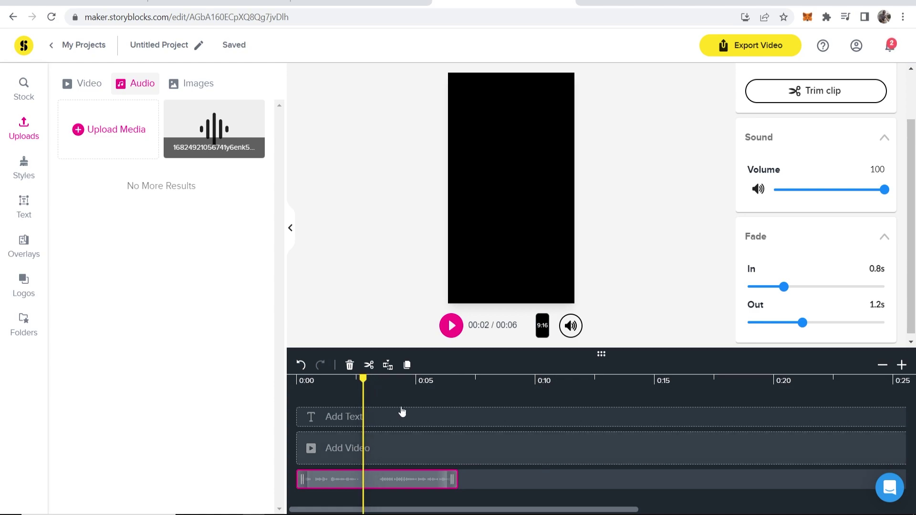
click(387, 366)
drag(359, 379, 379, 378)
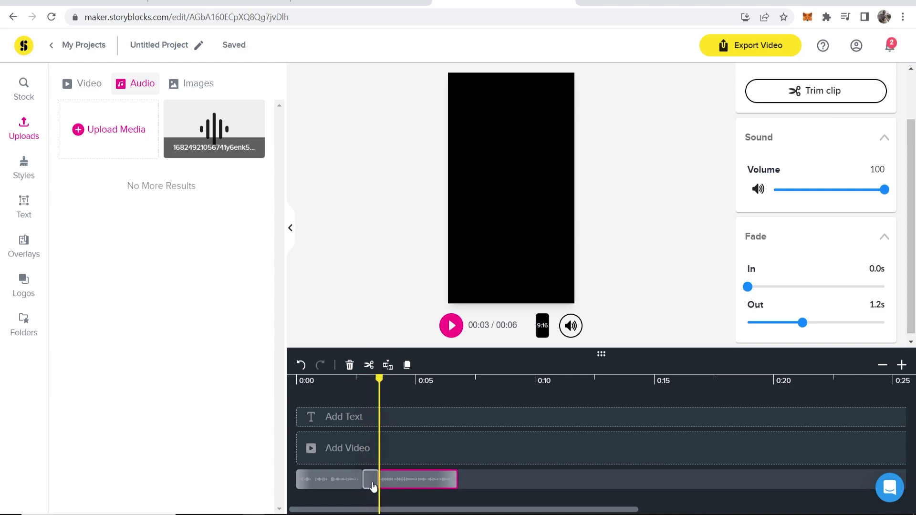
mouse_move(373, 487)
mouse_down()
mouse_move(393, 487)
mouse_move(373, 481)
mouse_up()
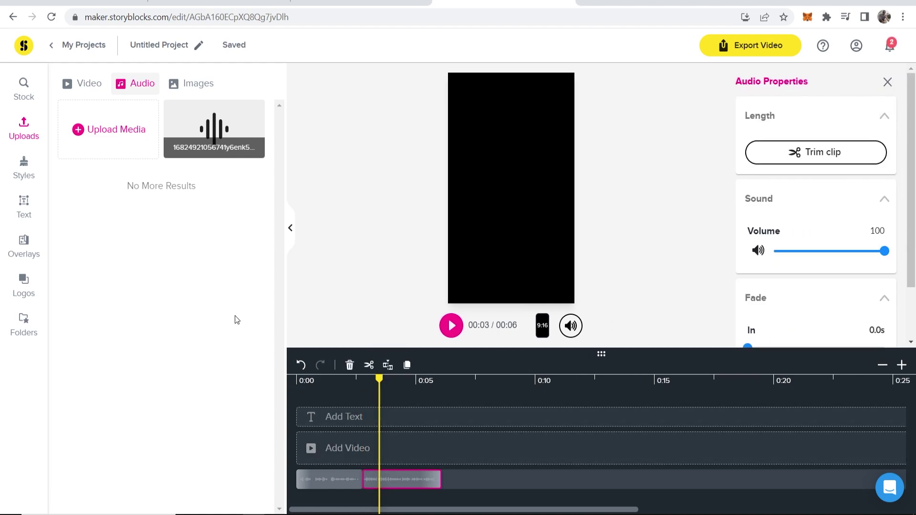
Search stock videos for 'travel' and load more results
click(89, 86)
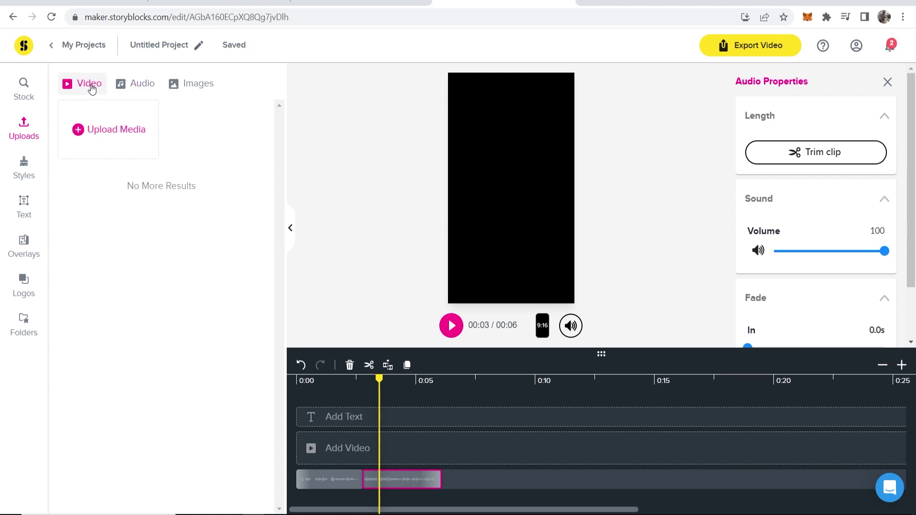
click(23, 88)
click(148, 116)
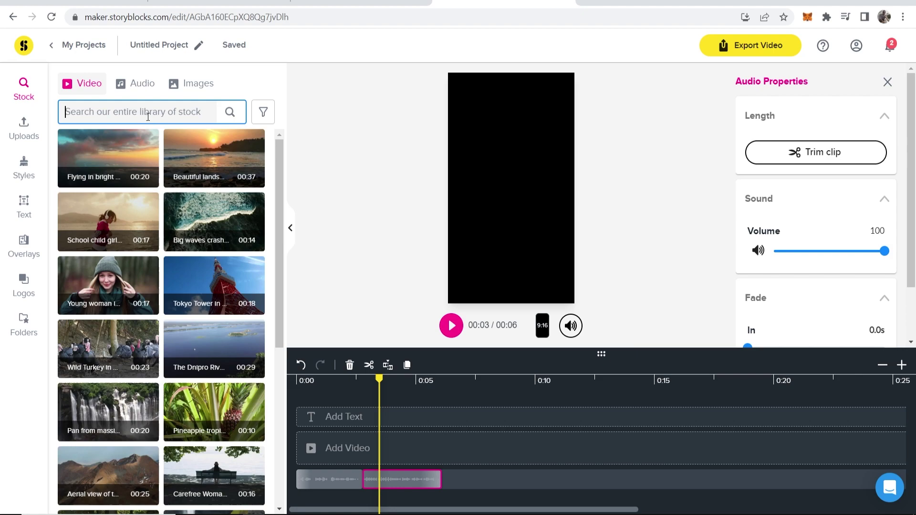
text(travel)
scroll(190, 286, down, 8)
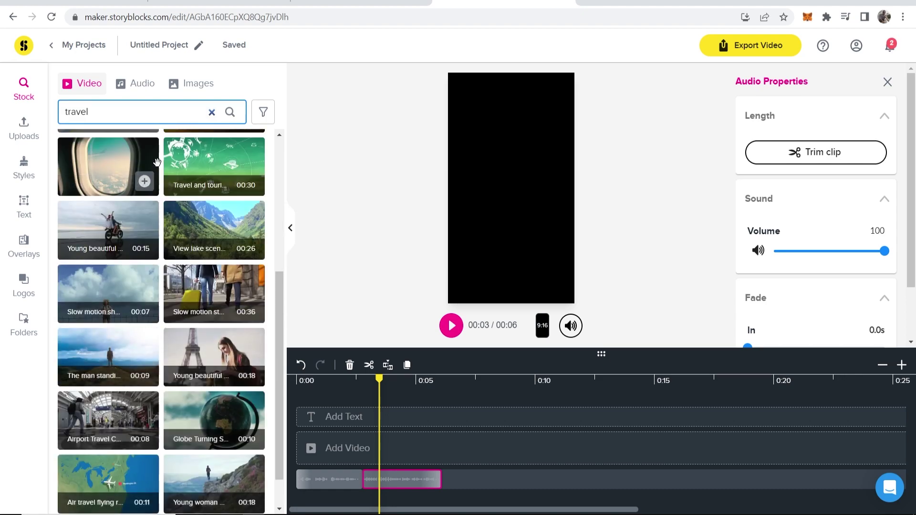
click(181, 490)
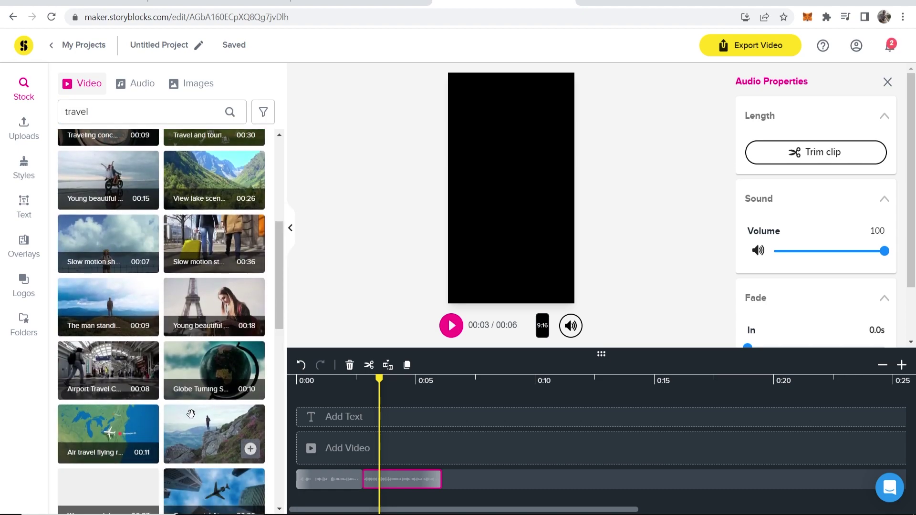
scroll(209, 368, down, 1)
Add the young woman cliff clip at the timeline start, trim it to ~2.7s, and reframe it
drag(209, 368, 309, 447)
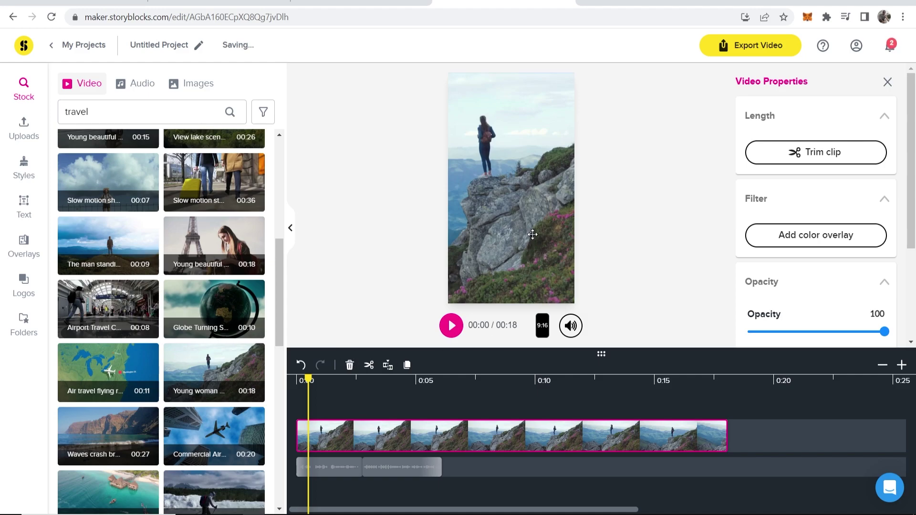
drag(724, 432, 363, 445)
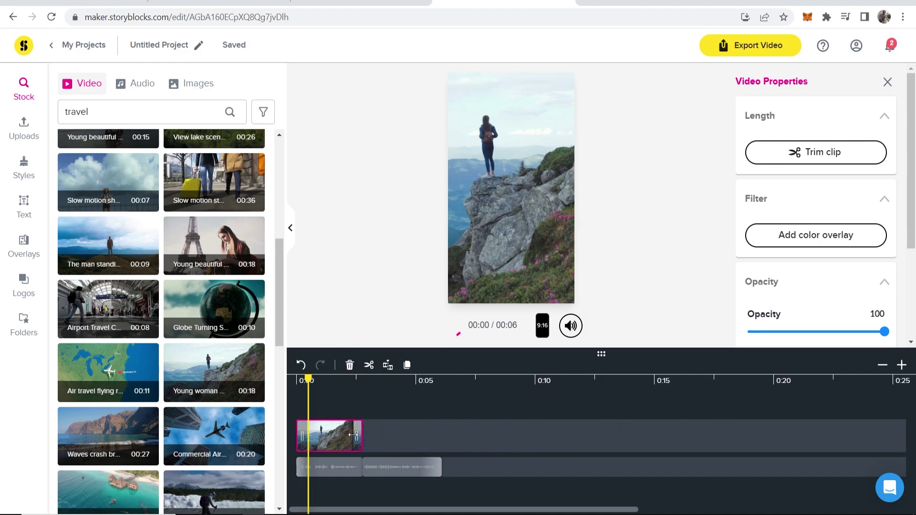
drag(487, 230, 540, 212)
scroll(824, 253, down, 3)
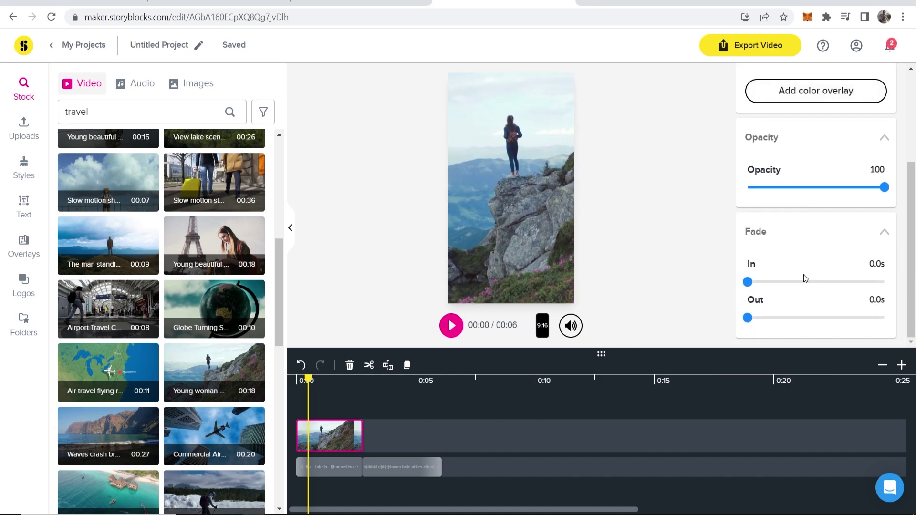
Place the 'Woman traveler' sunset hiker clip after the cliff clip, trying and undoing a split
drag(307, 380, 366, 380)
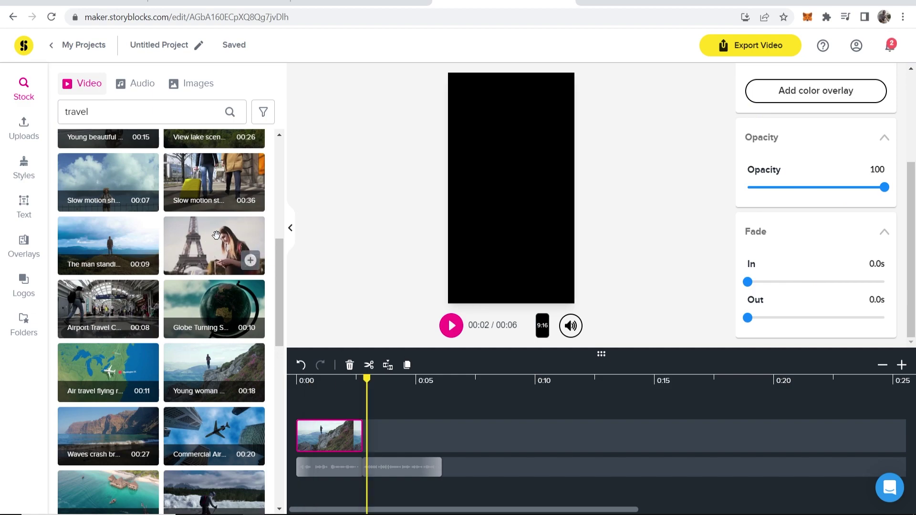
scroll(206, 199, up, 1)
scroll(206, 199, up, 2)
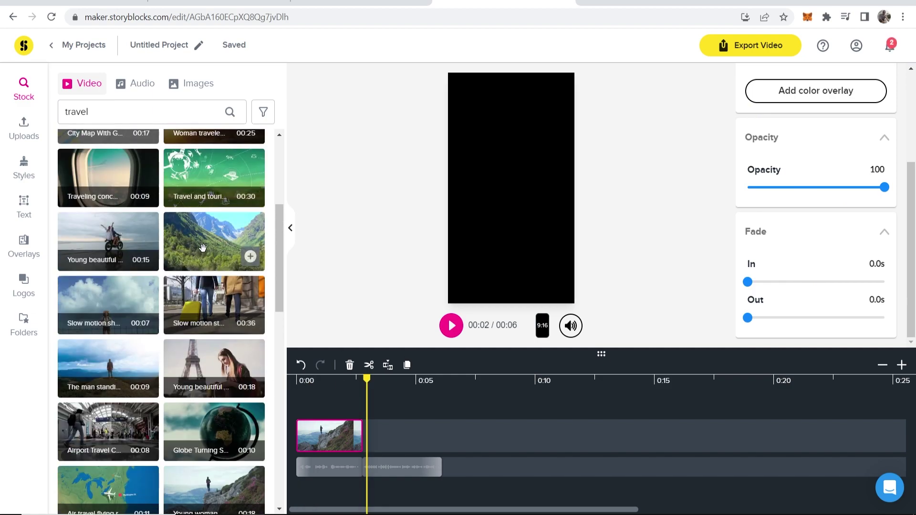
scroll(202, 247, up, 2)
drag(202, 247, 432, 452)
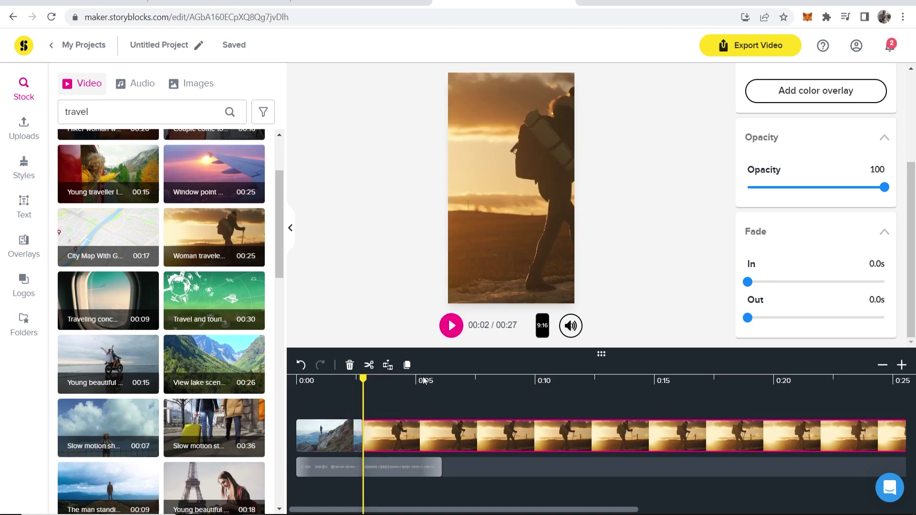
click(424, 381)
click(440, 379)
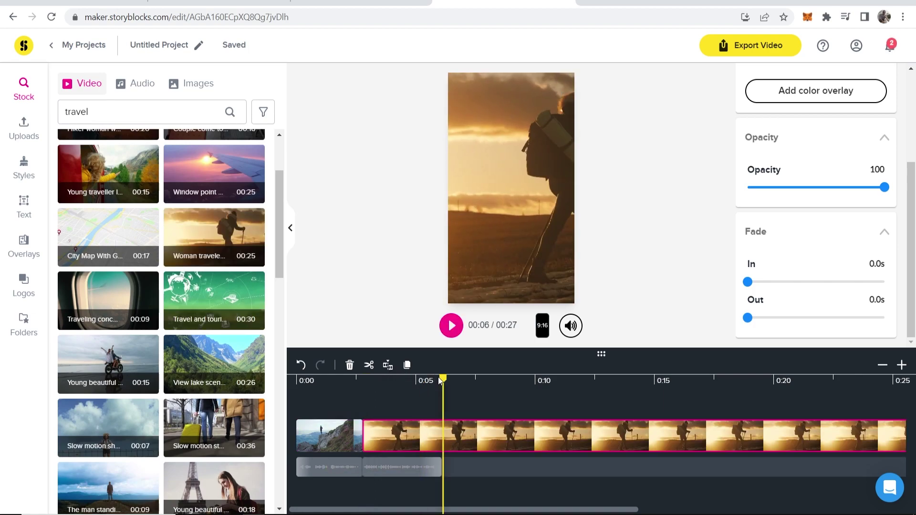
click(387, 365)
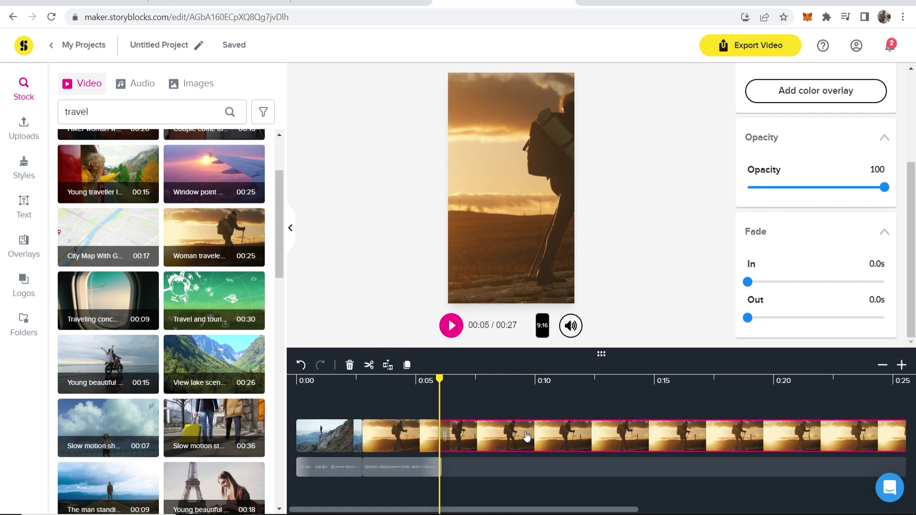
key(ctrl+z)
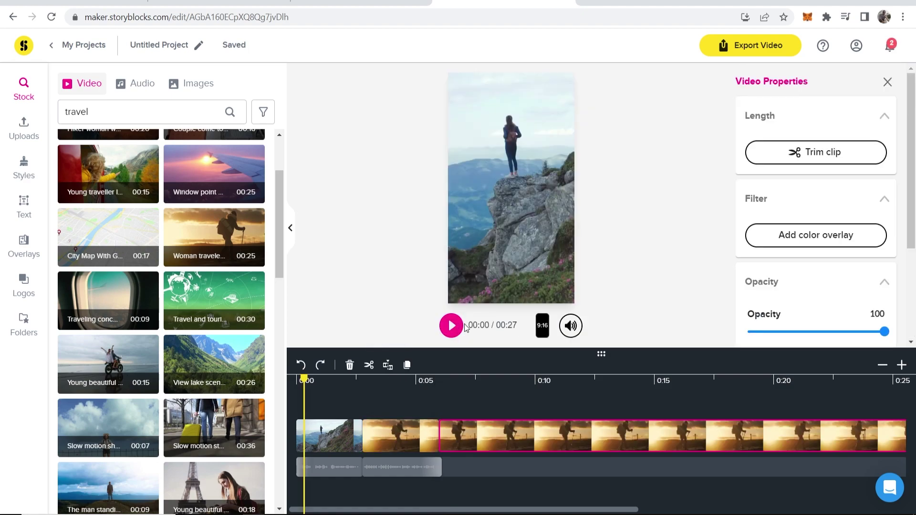
Review playback, then set the second voiceover clip's fade-out to 0.4s
click(449, 331)
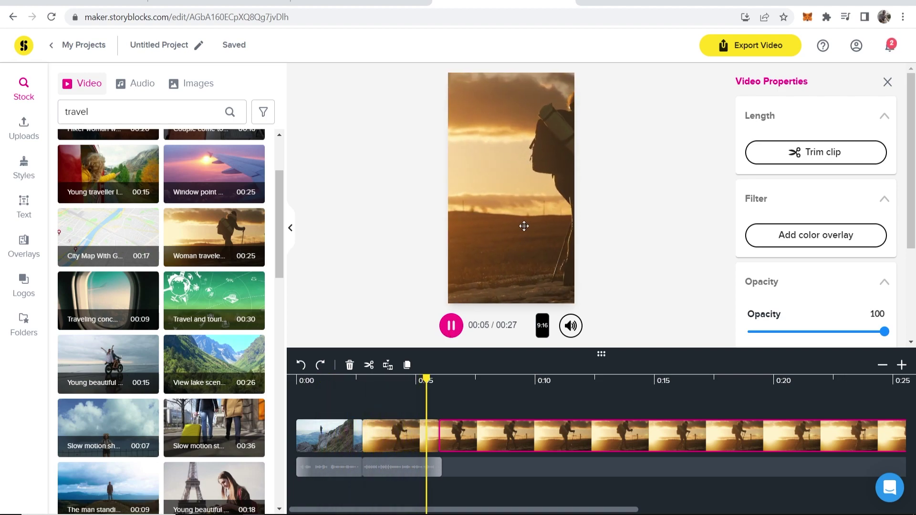
click(884, 332)
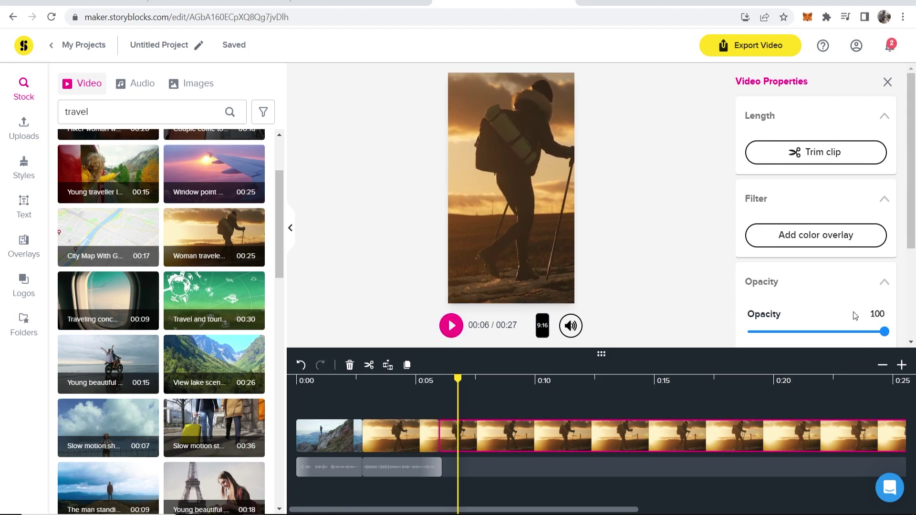
click(407, 476)
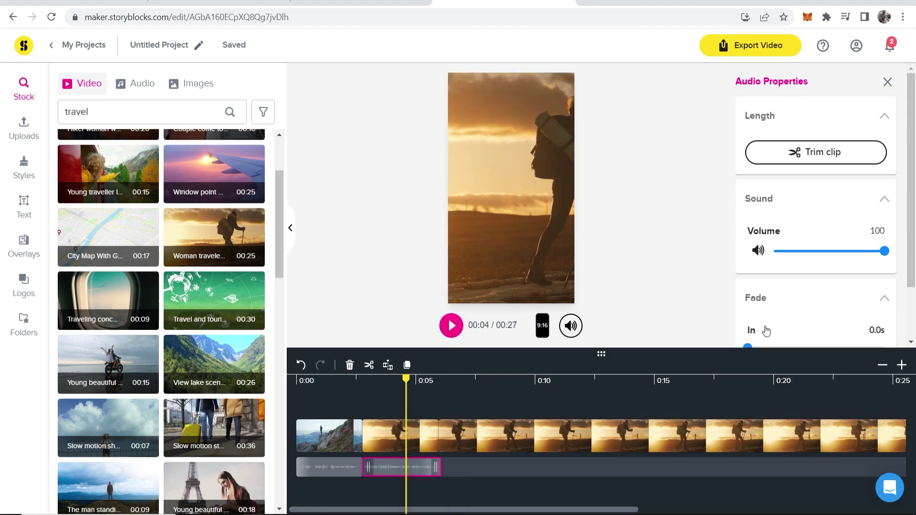
scroll(859, 285, down, 2)
drag(805, 318, 765, 317)
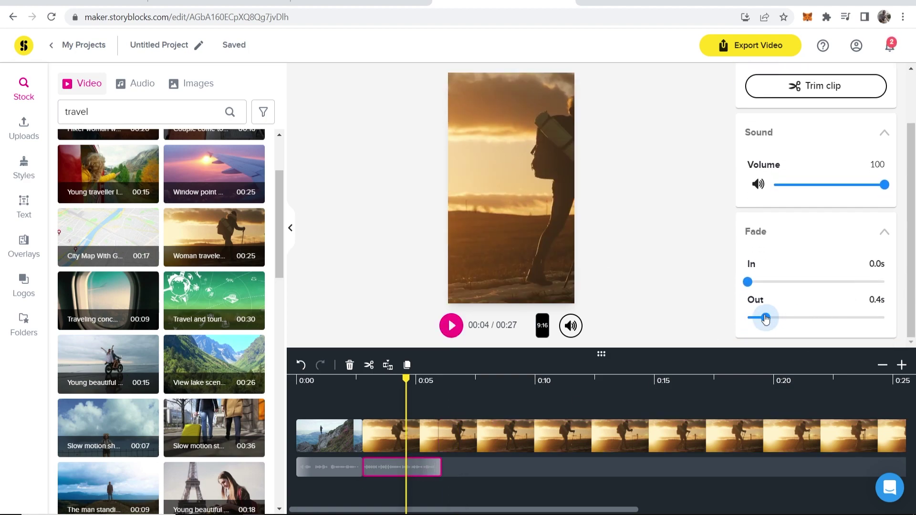
Add a FADE text element at the start of the timeline
click(18, 210)
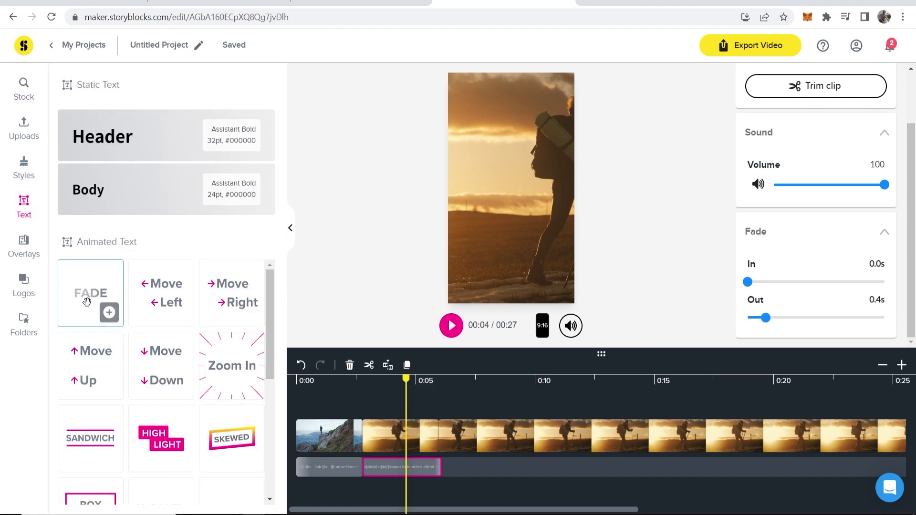
drag(91, 299, 497, 194)
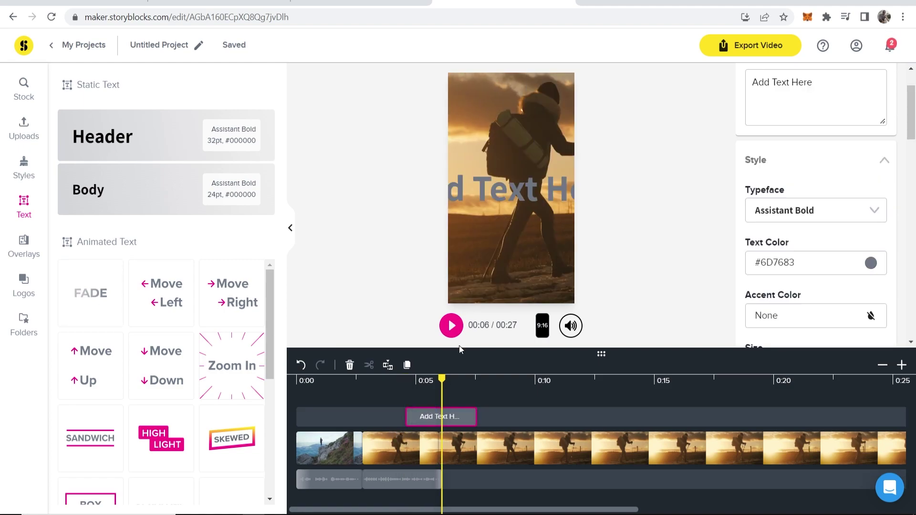
drag(465, 417, 364, 417)
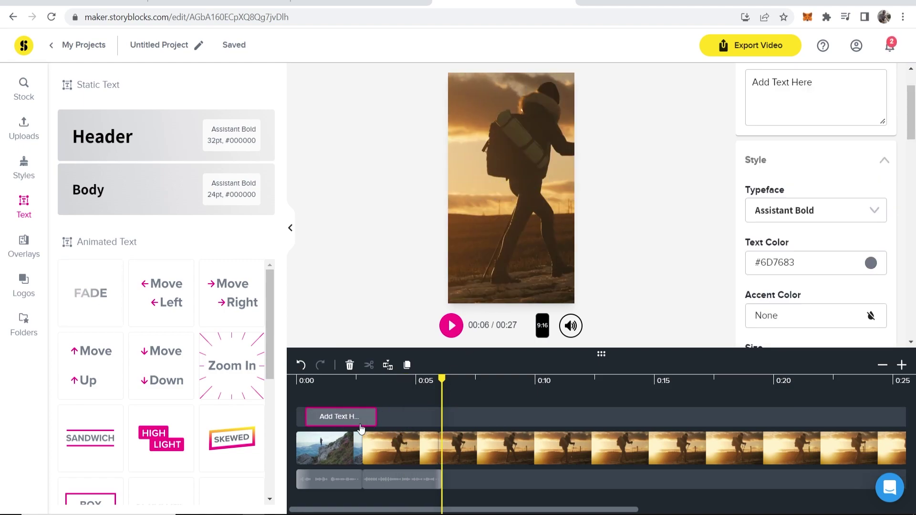
click(344, 378)
Set the caption to 'The best thing about travelling solo.' in white 24pt on two lines
drag(824, 90, 734, 83)
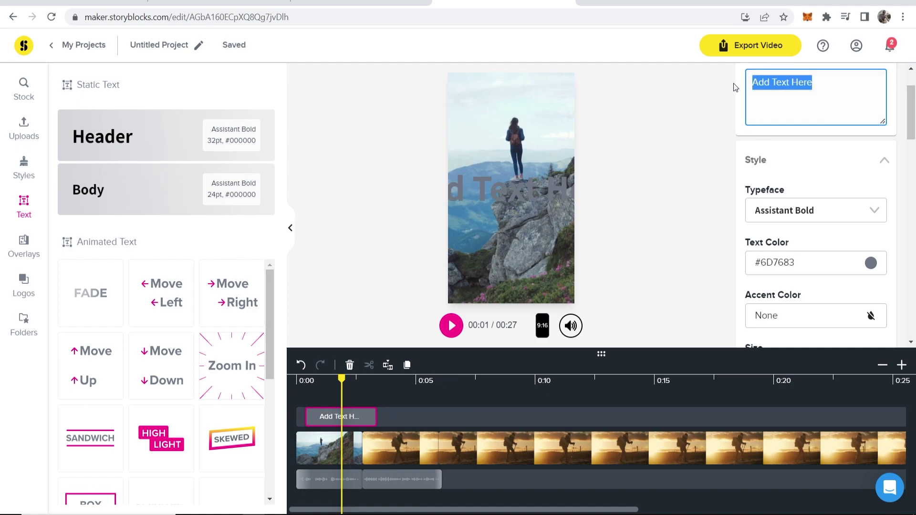
text(The best thing about travelling solo.)
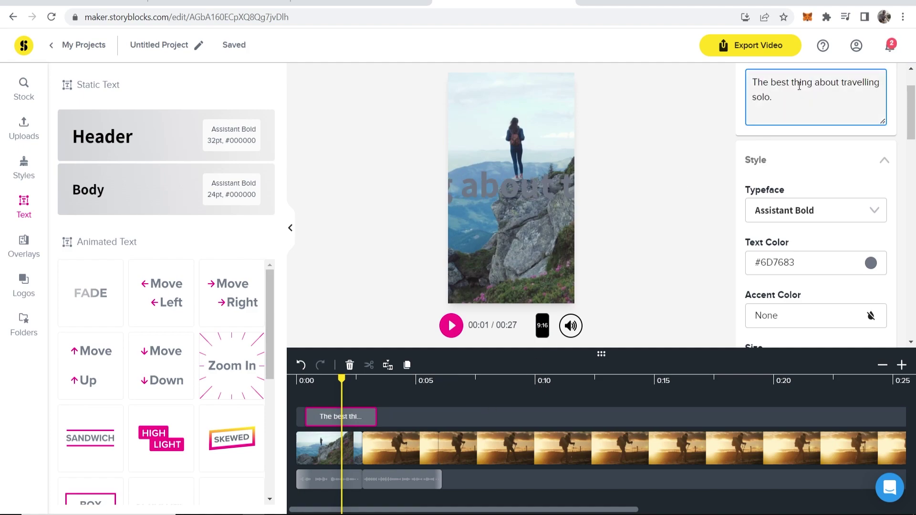
scroll(821, 286, down, 1)
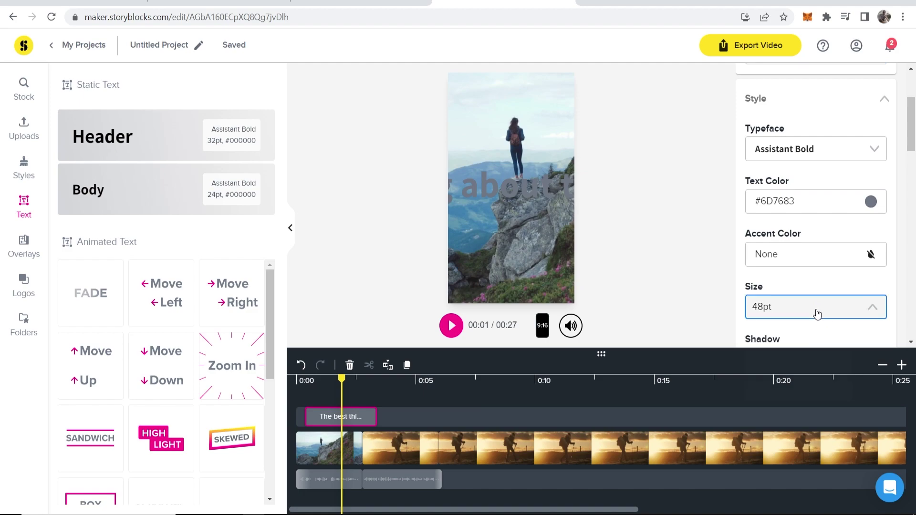
click(806, 310)
click(777, 324)
click(811, 201)
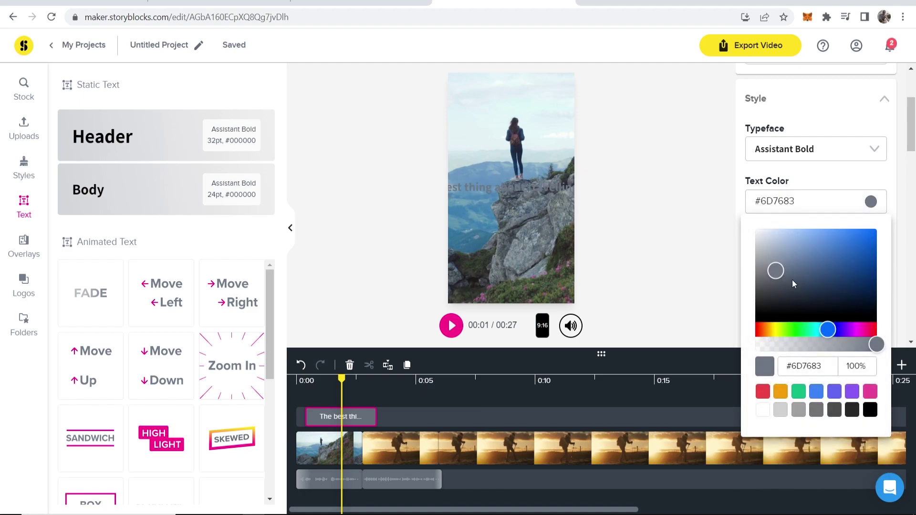
click(873, 408)
click(816, 149)
key(Return)
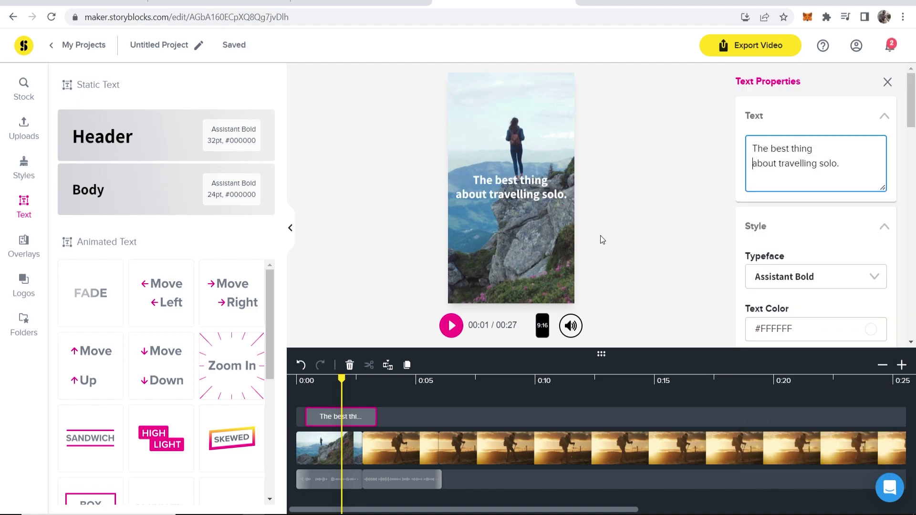
Center the caption in the frame and apply the Zoom In animation
click(525, 188)
mouse_move(525, 187)
mouse_down()
mouse_move(524, 206)
mouse_move(523, 191)
mouse_up()
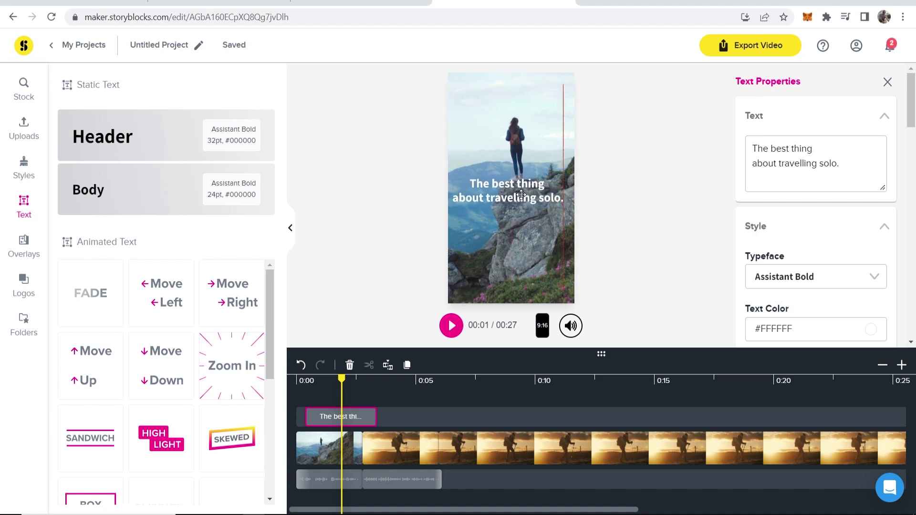
click(301, 384)
click(222, 372)
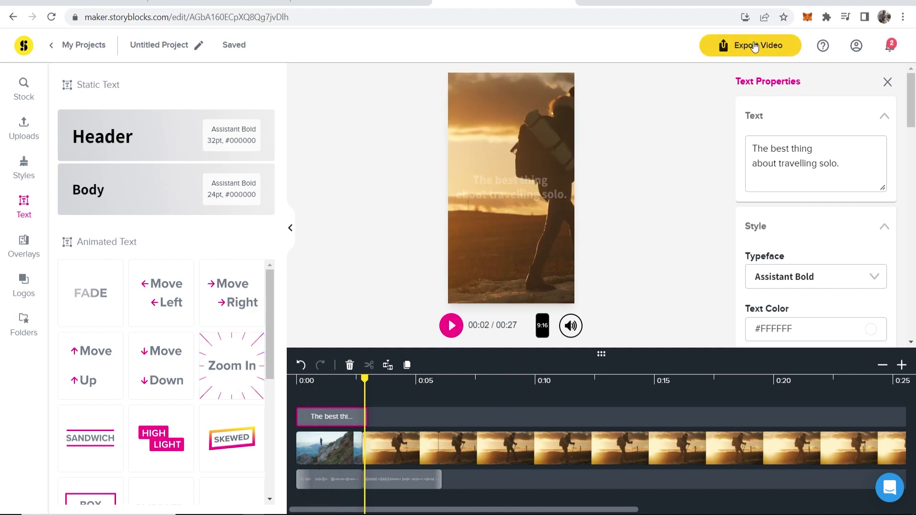
Export the video at 1080p
click(738, 47)
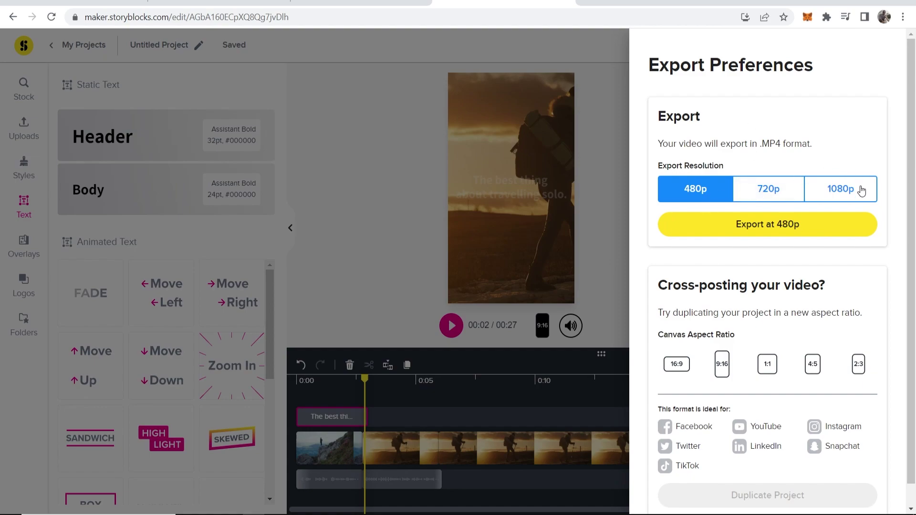
click(821, 193)
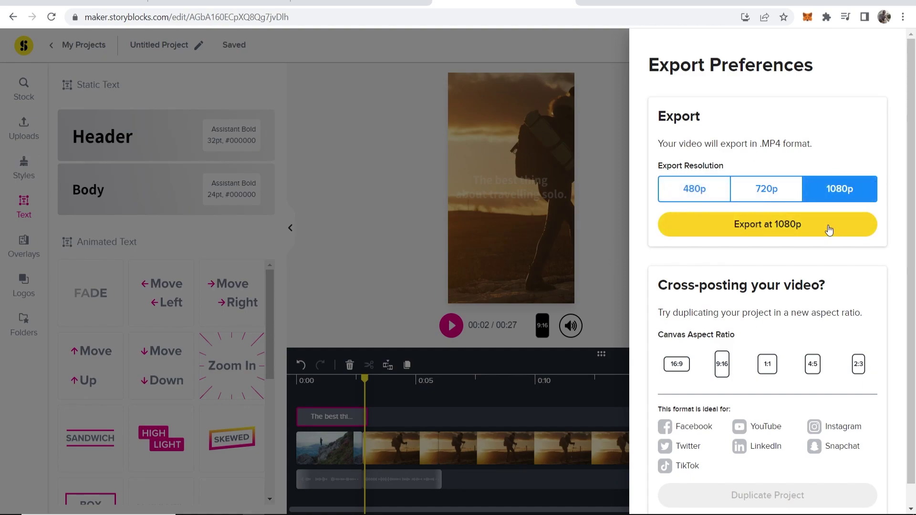
click(807, 231)
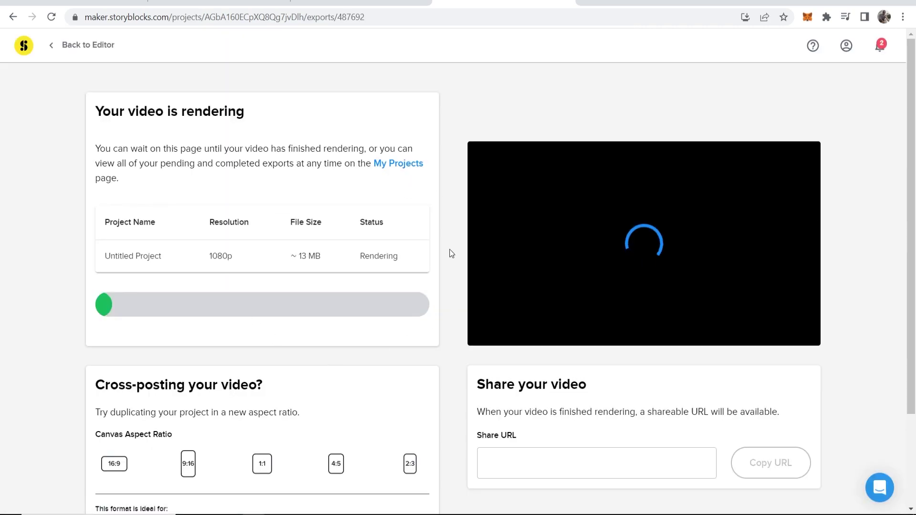